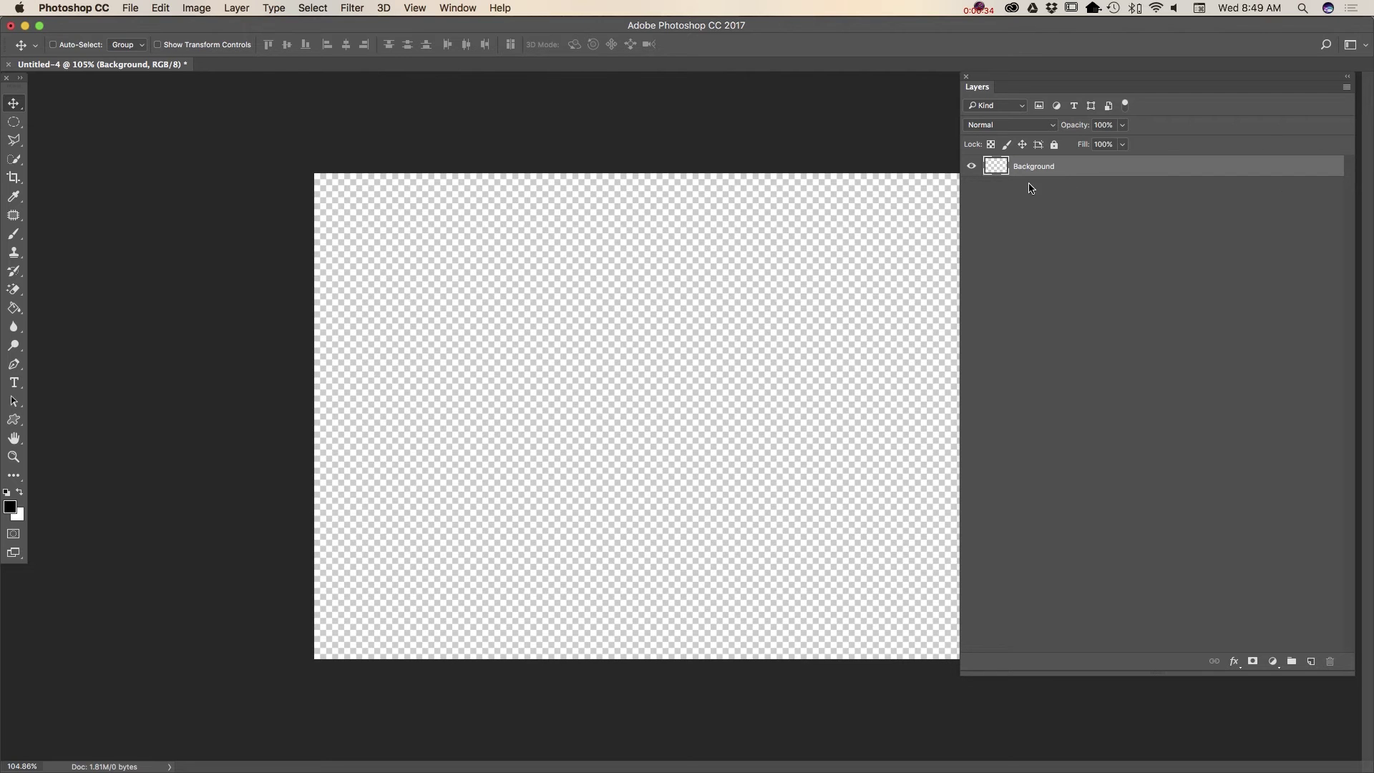
- Choose the largest Thumbnail Size in the Layers Panel Options so previews appear much bigger
{"action": "left_click", "coordinate": [1346, 87]}
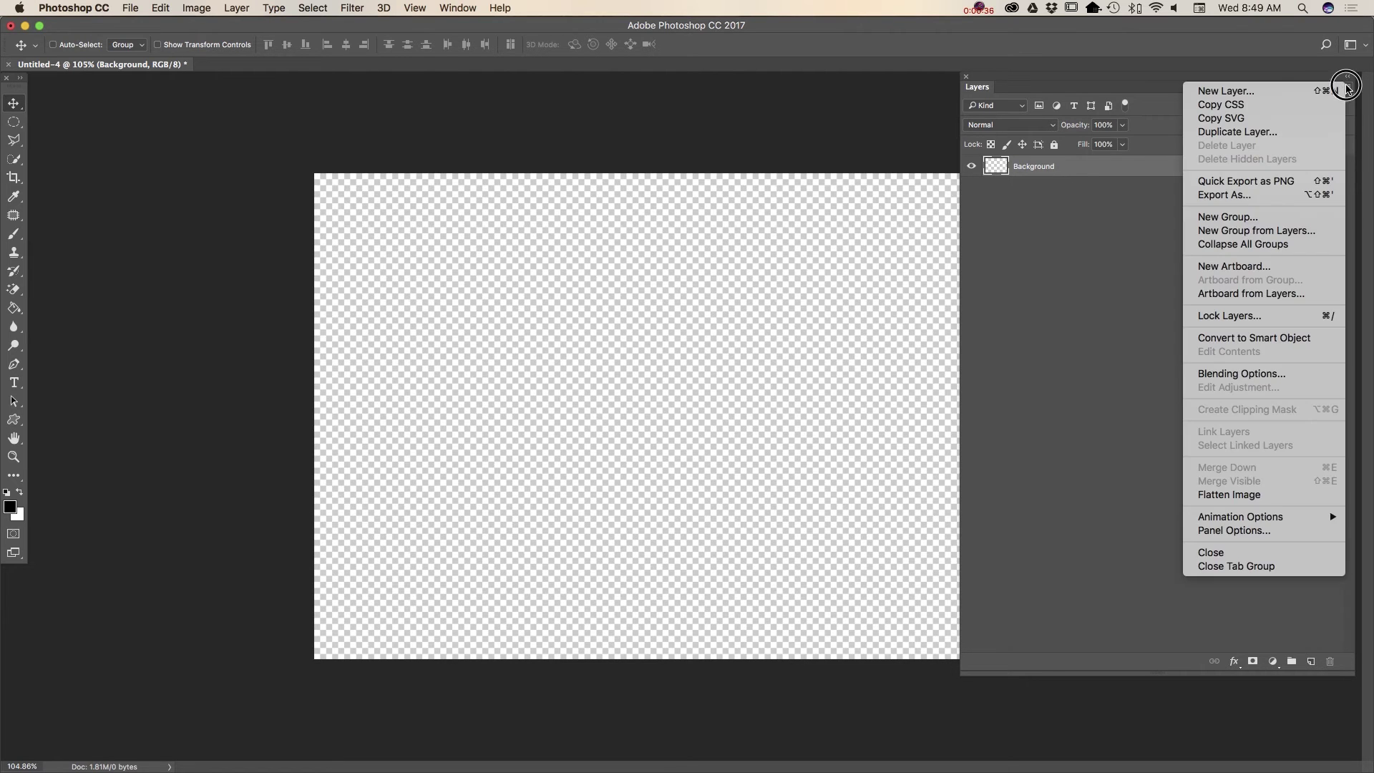
{"action": "left_click", "coordinate": [1216, 530]}
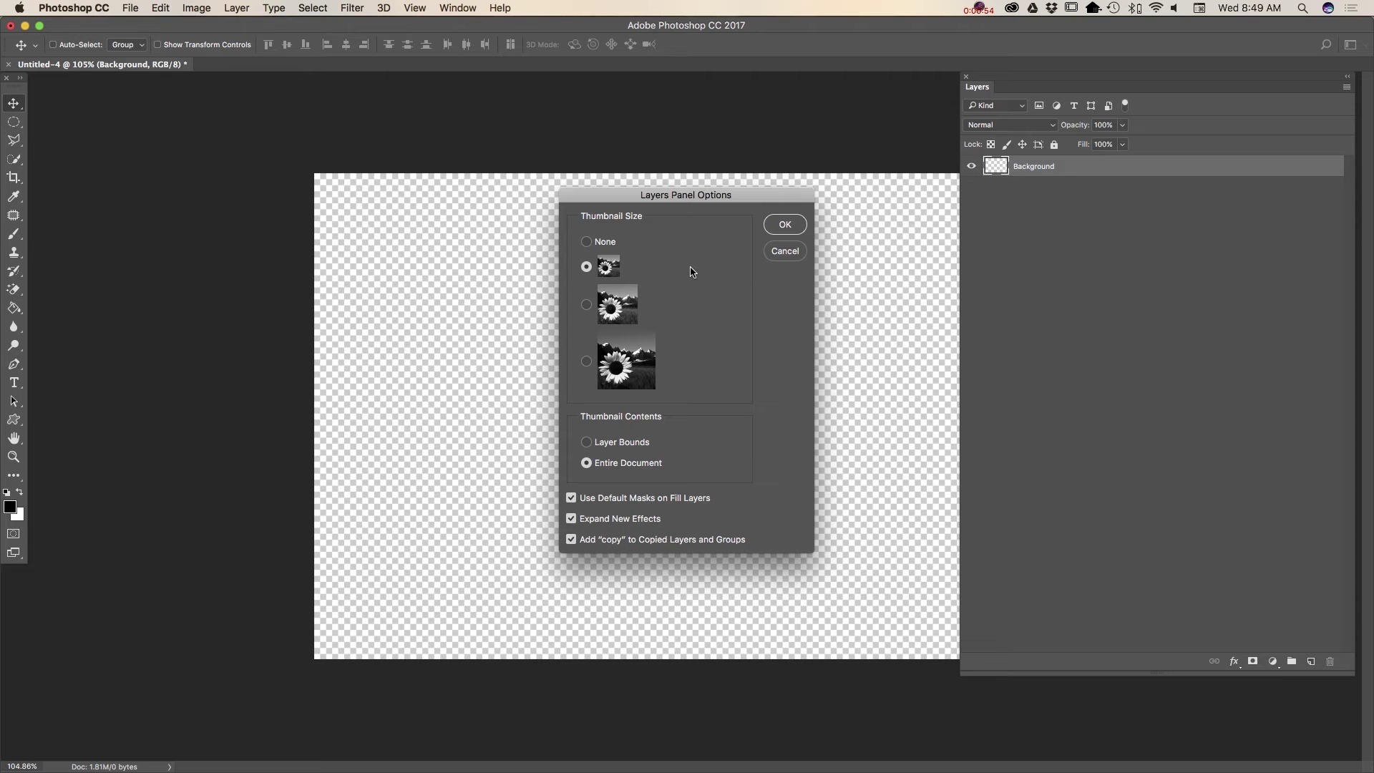
{"action": "left_click", "coordinate": [586, 362]}
{"action": "left_click", "coordinate": [785, 224]}
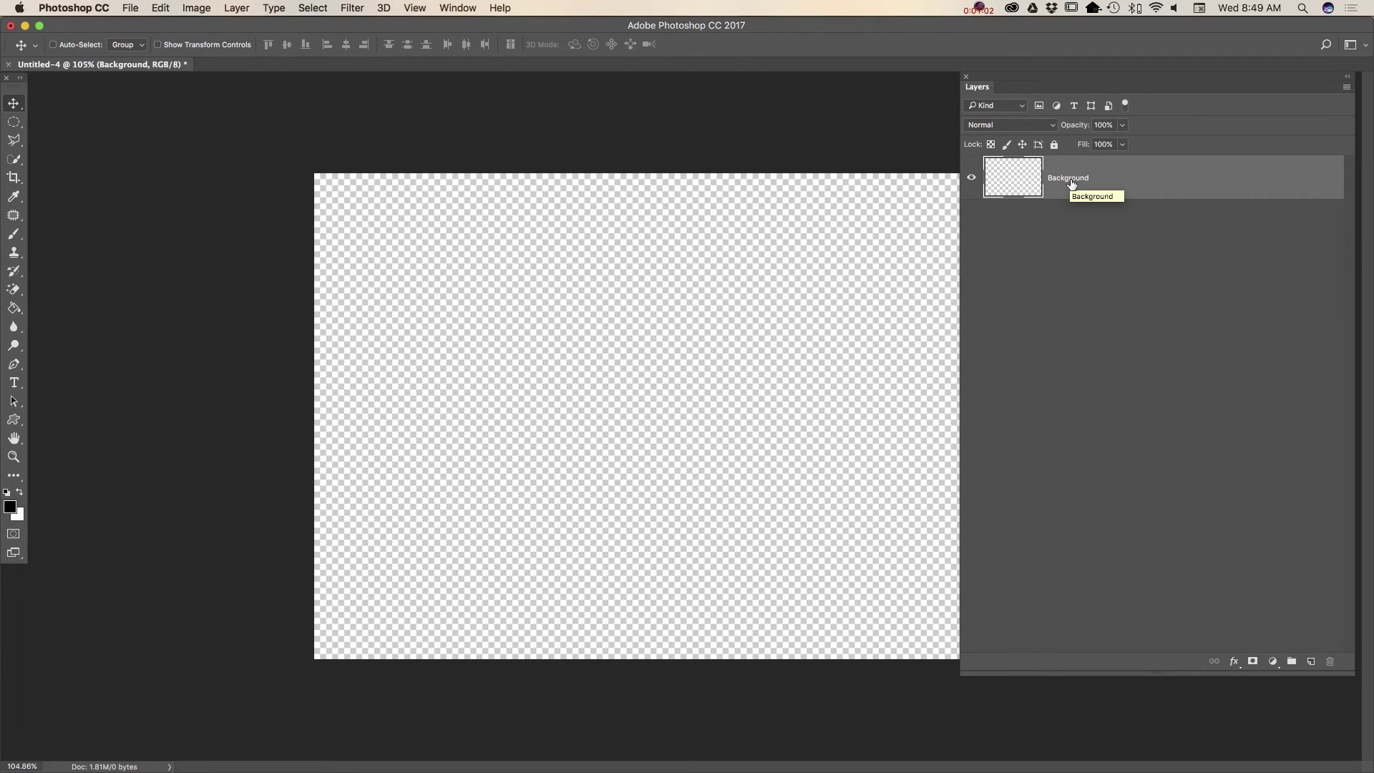
- Turn Background into a regular layer named 'Layer1' and mark it with the Blue colour label
{"action": "double_click", "coordinate": [1070, 178]}
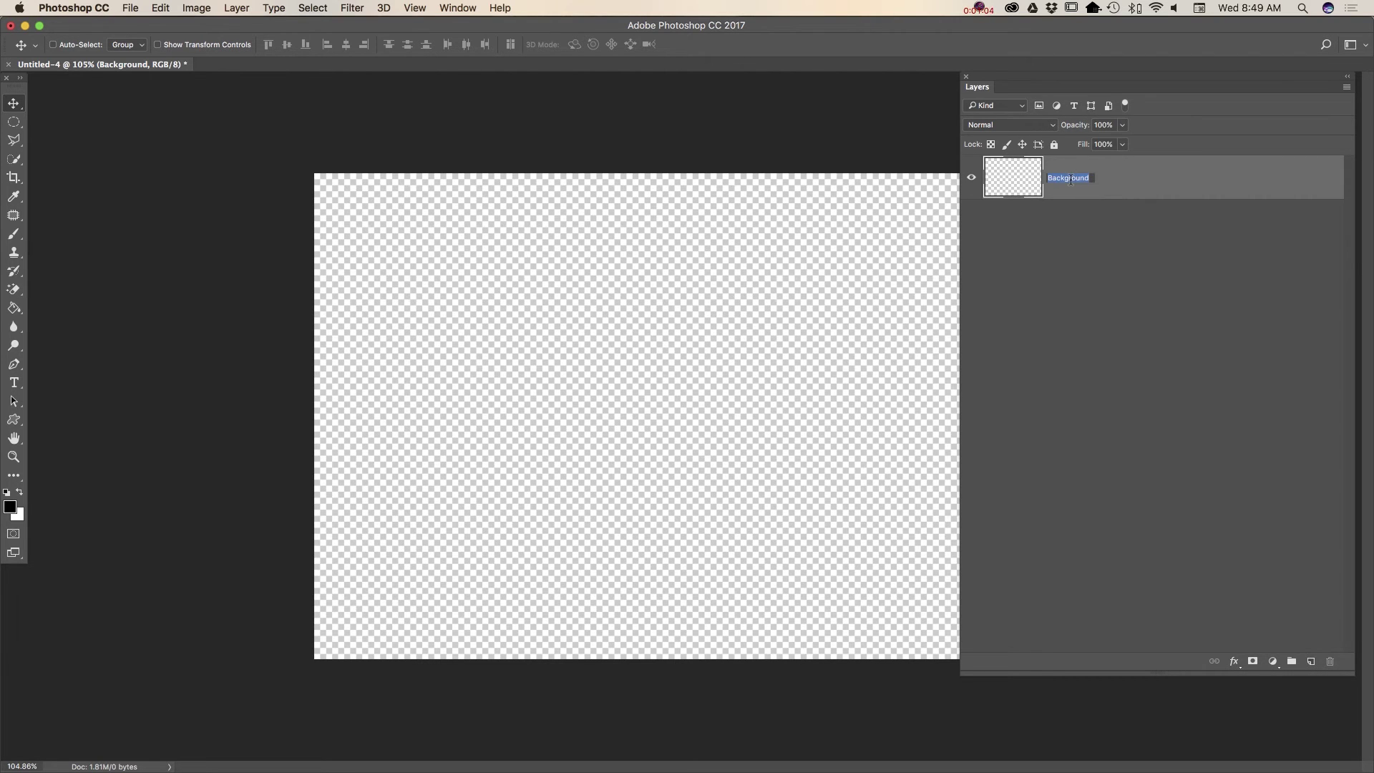
{"action": "type", "text": "Layer1"}
{"action": "key", "text": "Return"}
{"action": "right_click", "coordinate": [1124, 191]}
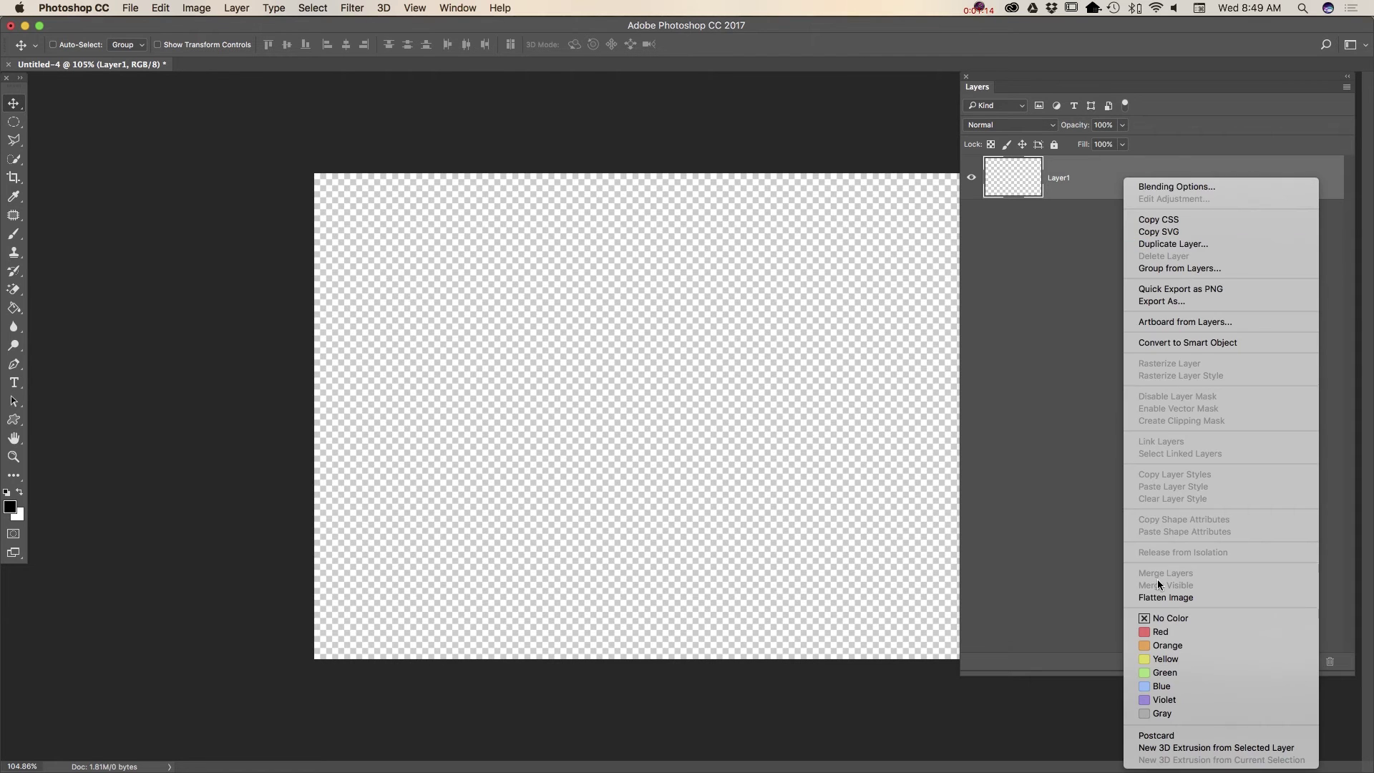
{"action": "left_click", "coordinate": [1164, 687]}
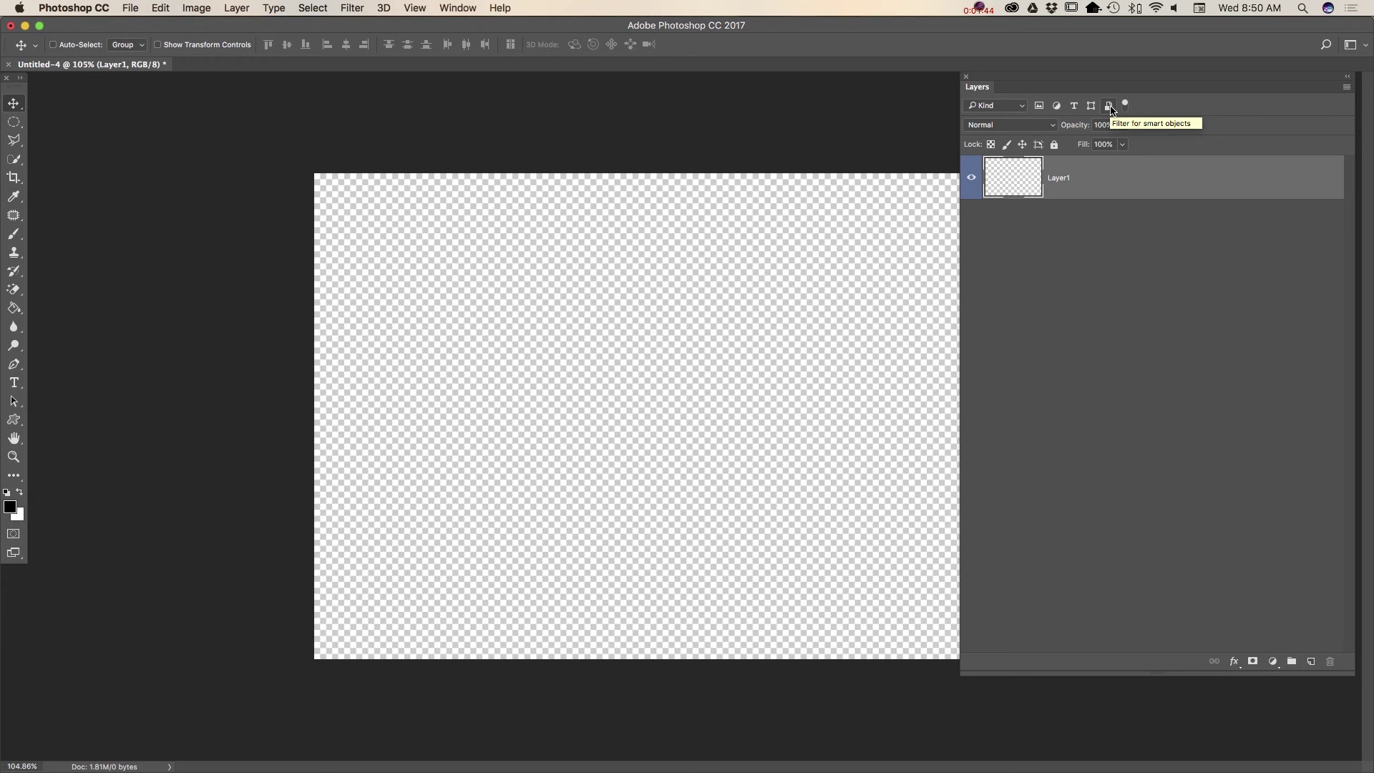
{"action": "left_click", "coordinate": [1125, 108]}
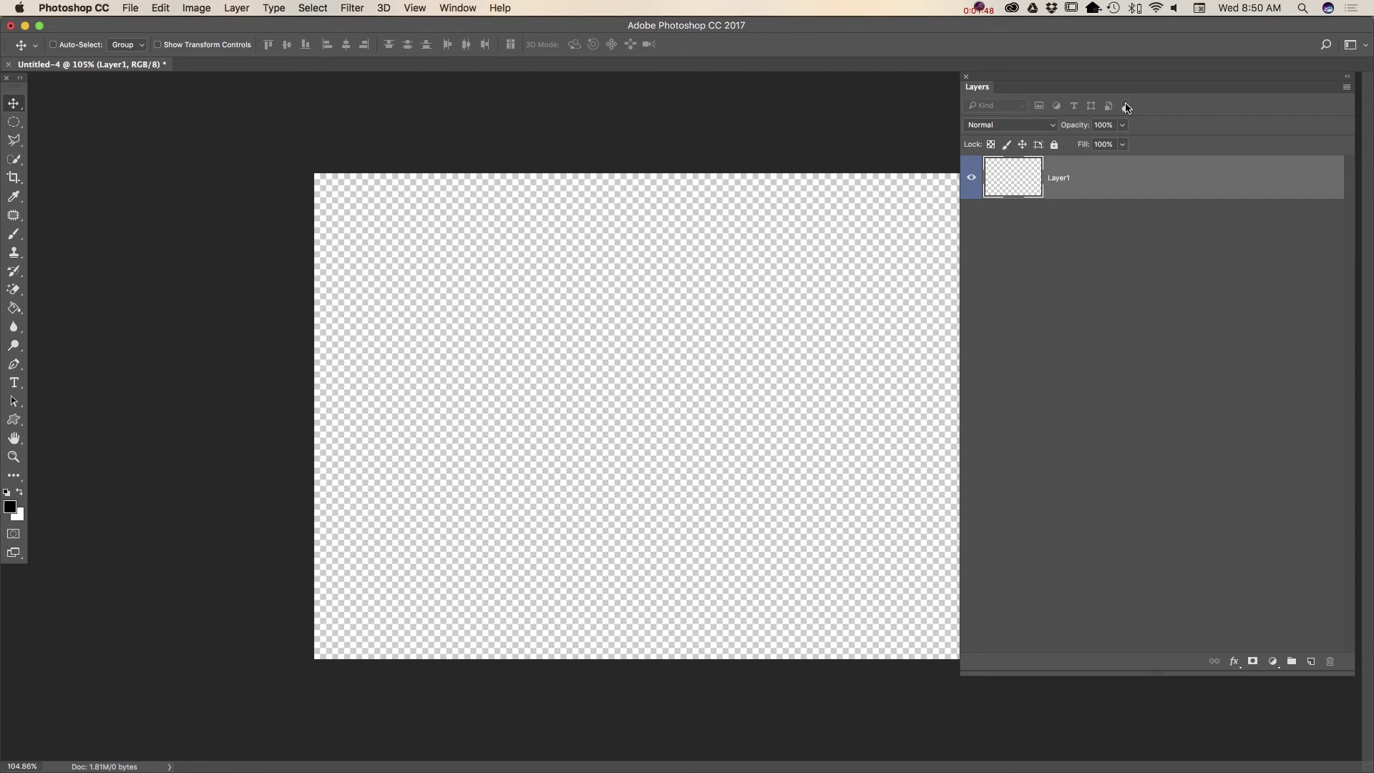
{"action": "left_click", "coordinate": [1126, 107]}
{"action": "left_click", "coordinate": [1019, 131]}
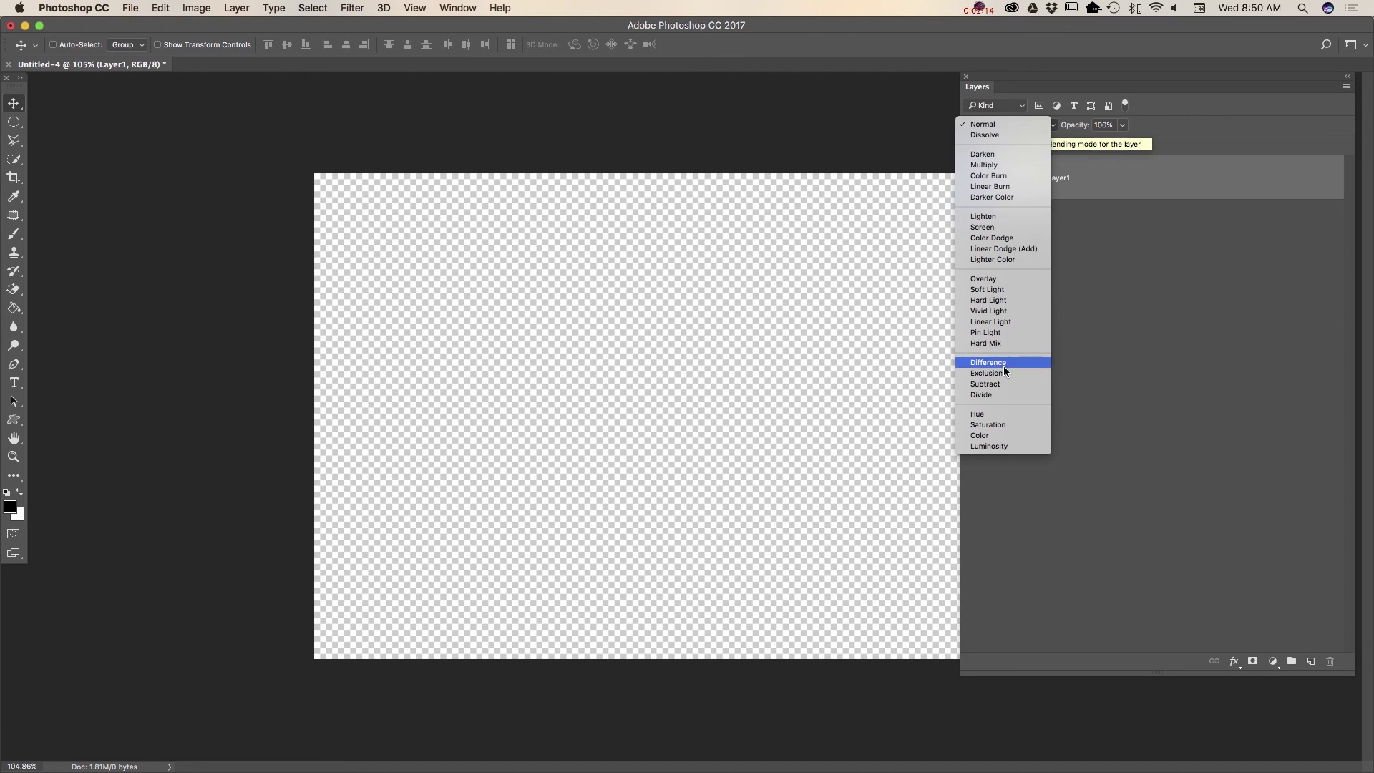
{"action": "left_click", "coordinate": [1176, 129]}
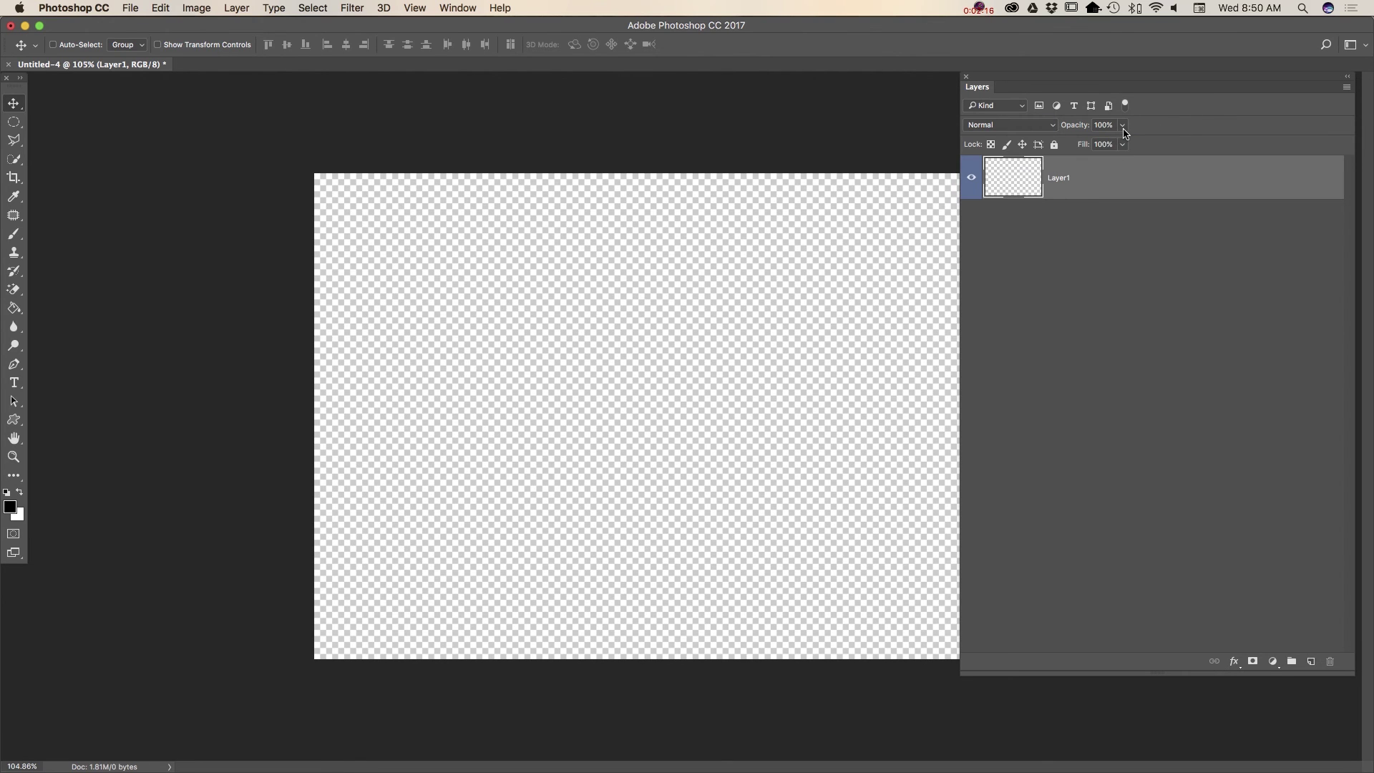
{"action": "left_click", "coordinate": [1123, 128]}
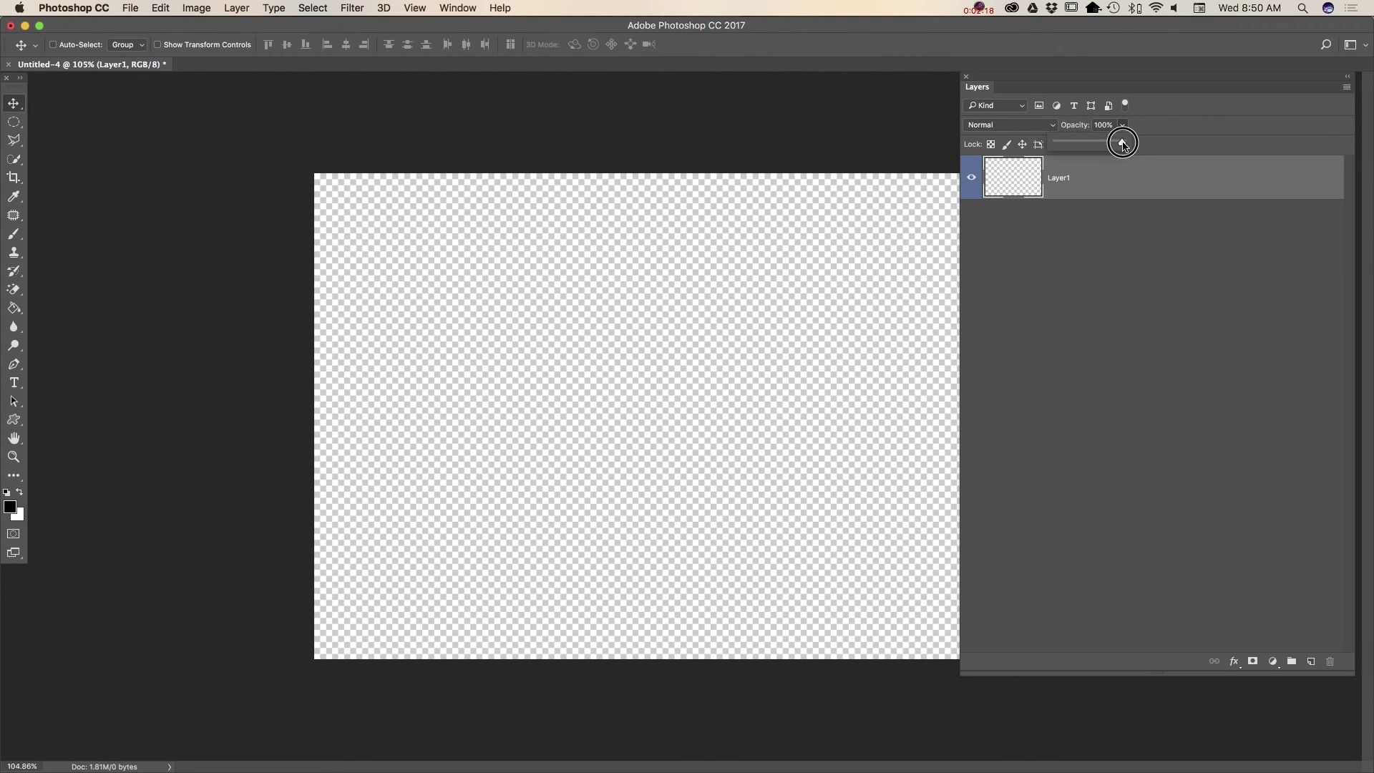
{"action": "mouse_move", "coordinate": [1122, 141]}
{"action": "left_mouse_down"}
{"action": "mouse_move", "coordinate": [1049, 147]}
{"action": "mouse_move", "coordinate": [1130, 146]}
{"action": "mouse_move", "coordinate": [1159, 175]}
{"action": "left_mouse_up"}
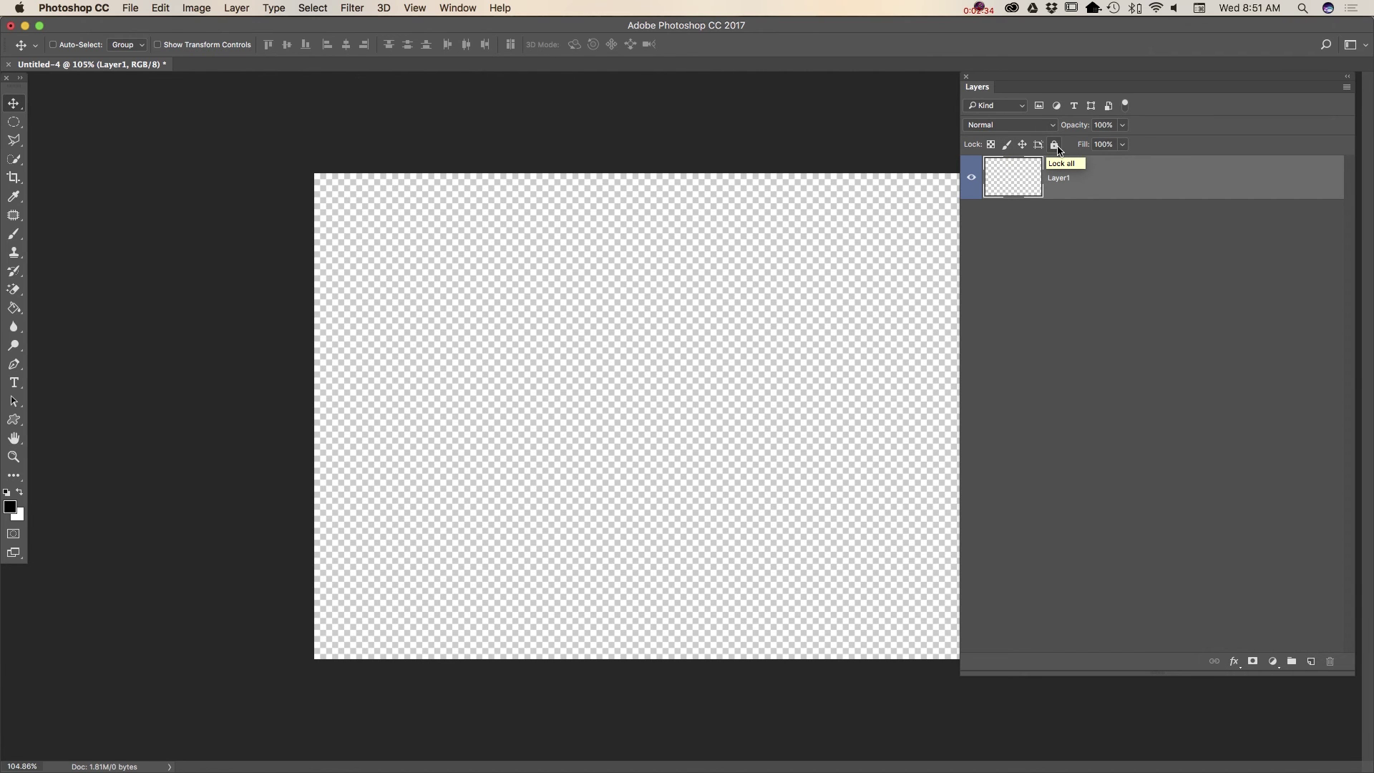
{"action": "left_click", "coordinate": [1056, 146]}
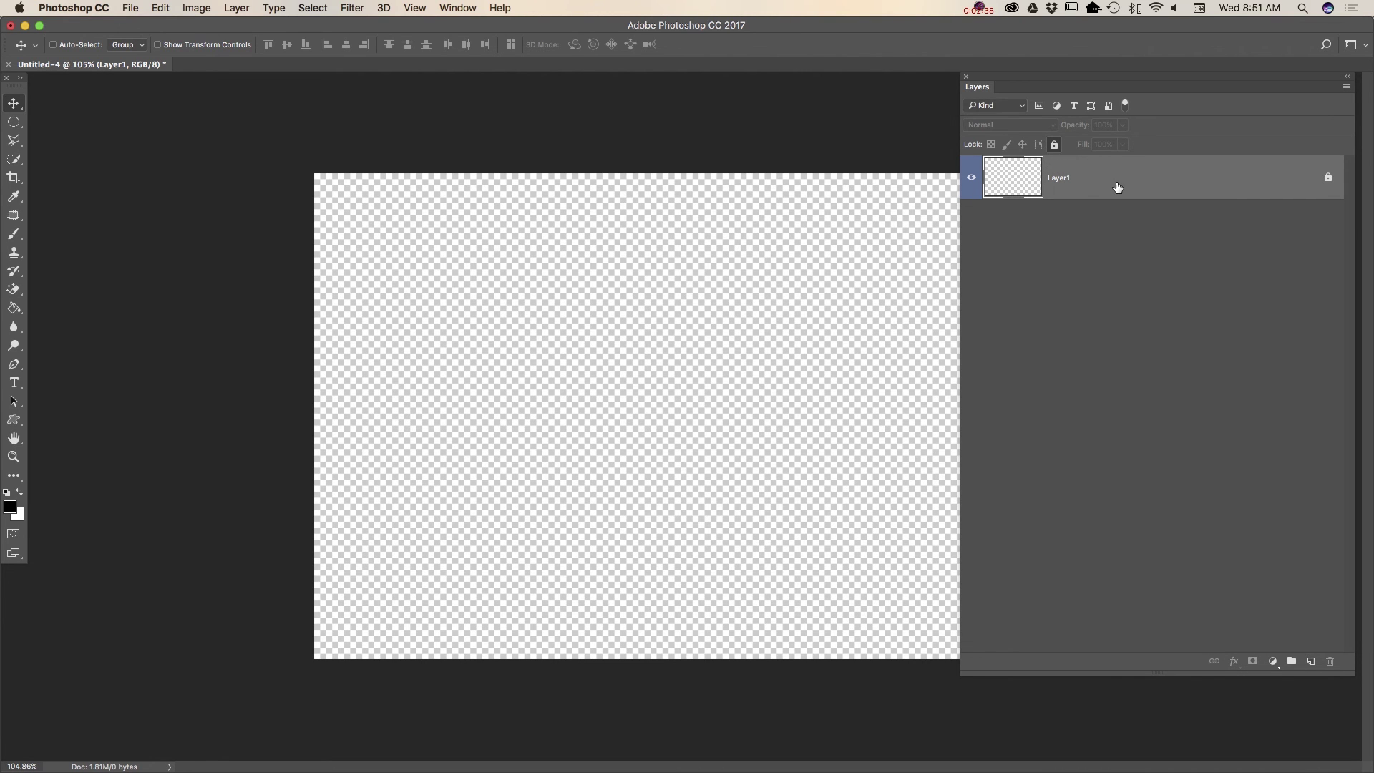
{"action": "left_click", "coordinate": [1329, 178]}
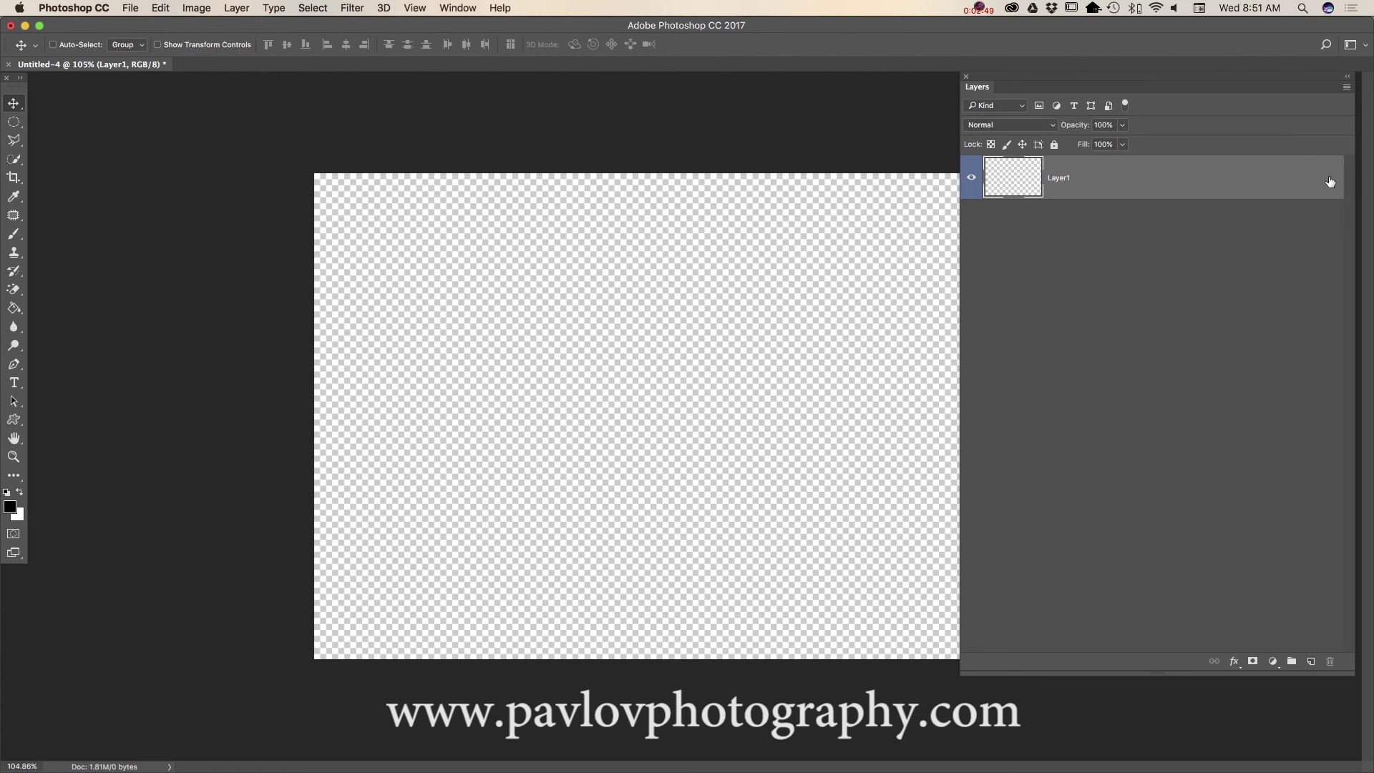
{"action": "left_click", "coordinate": [1233, 663]}
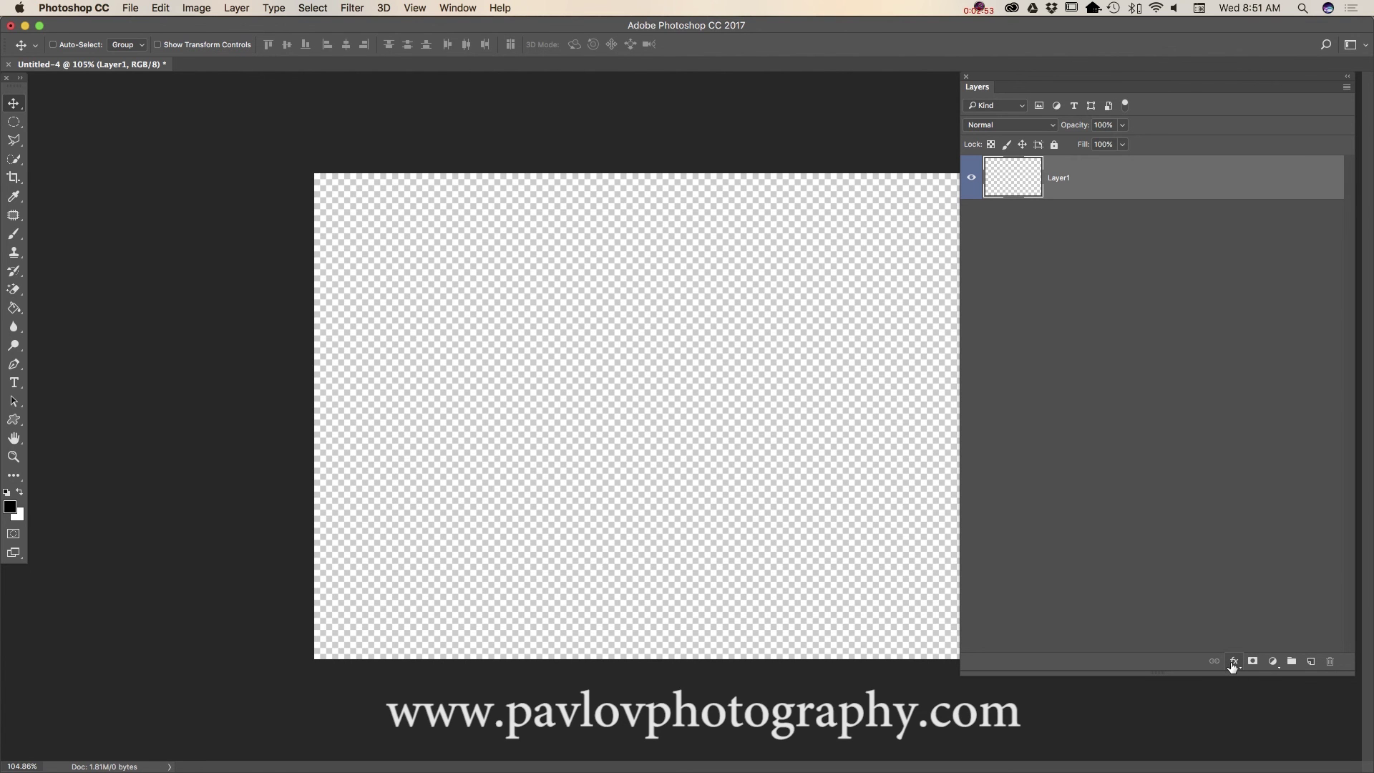